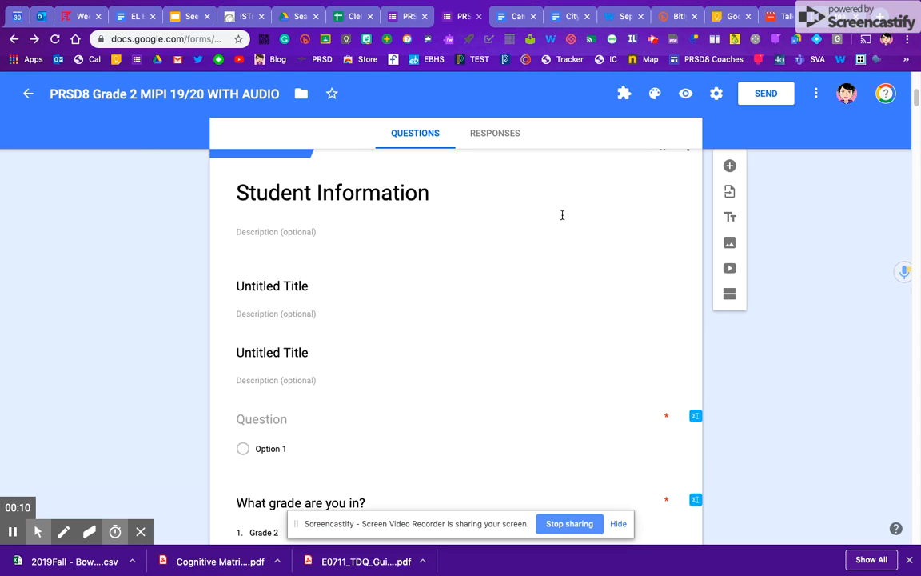
Step: Check the form's options for sending responses to a spreadsheet, and switch to the existing Grade 2 MIPI 19/20 responses spreadsheet
{"action": "left_click", "coordinate": [502, 134]}
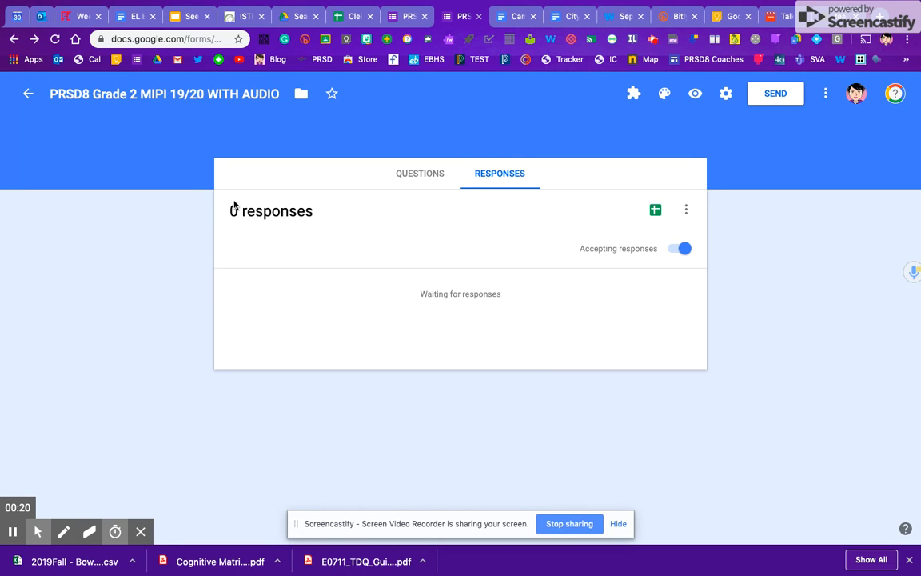
{"action": "left_click", "coordinate": [656, 212]}
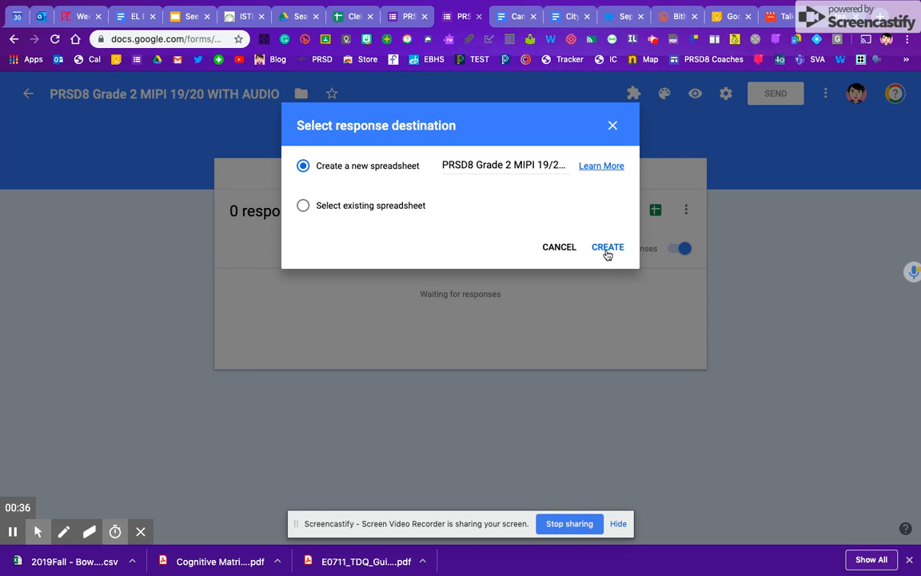
{"action": "left_click", "coordinate": [354, 17]}
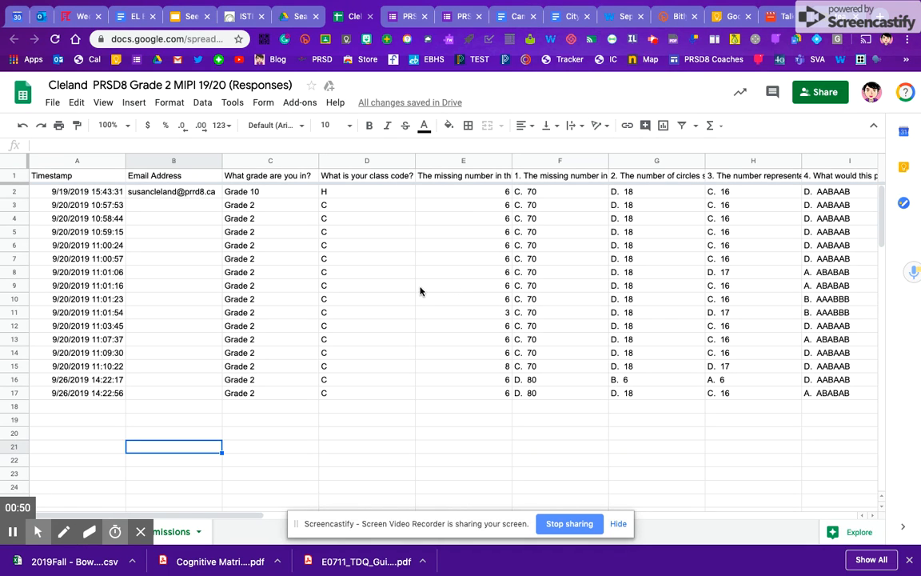
{"action": "scroll", "coordinate": [421, 289], "scroll_direction": "down", "scroll_amount": 1}
{"action": "scroll", "coordinate": [421, 289], "scroll_direction": "up", "scroll_amount": 1}
Step: Look up the Flubaroo add-on in the G Suite Marketplace and check its installation status
{"action": "left_click", "coordinate": [302, 107]}
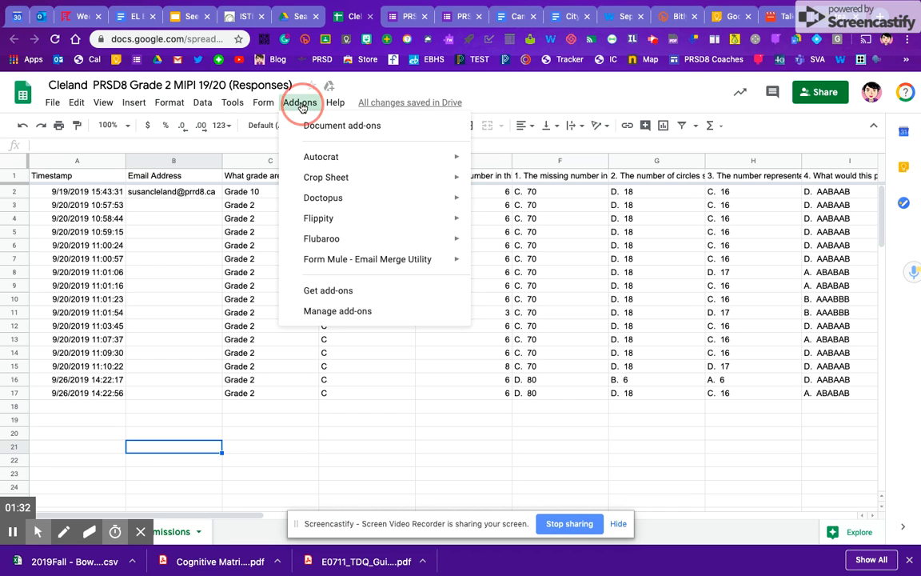
{"action": "mouse_move", "coordinate": [322, 205]}
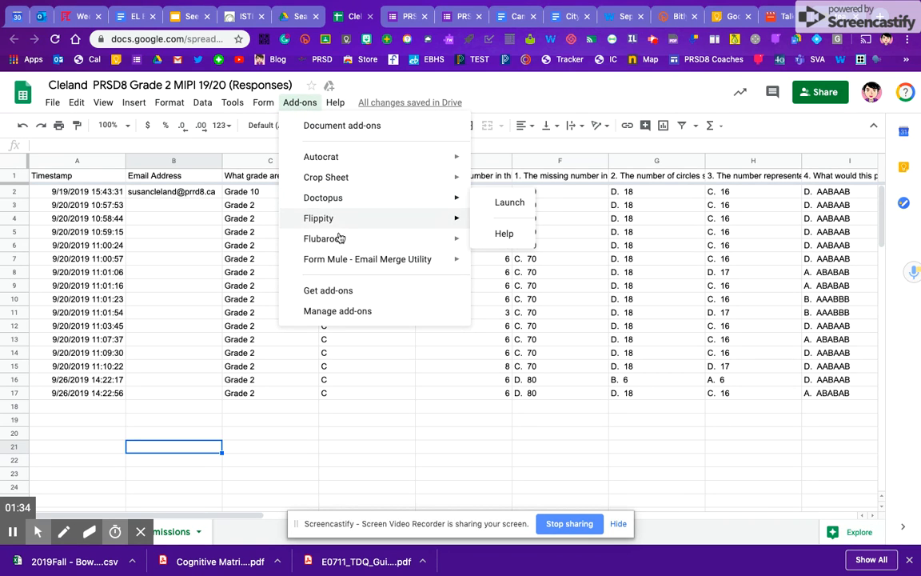
{"action": "mouse_move", "coordinate": [353, 248]}
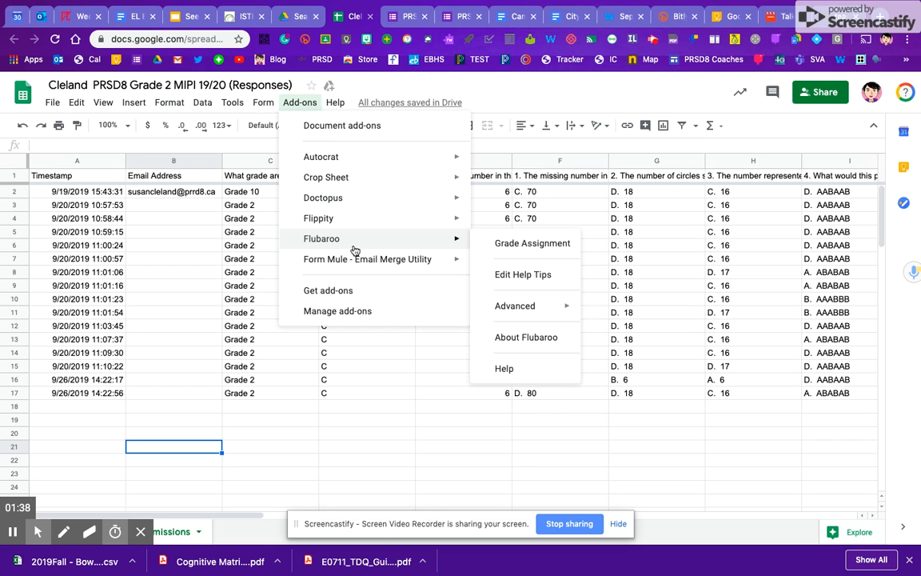
{"action": "left_click", "coordinate": [352, 293]}
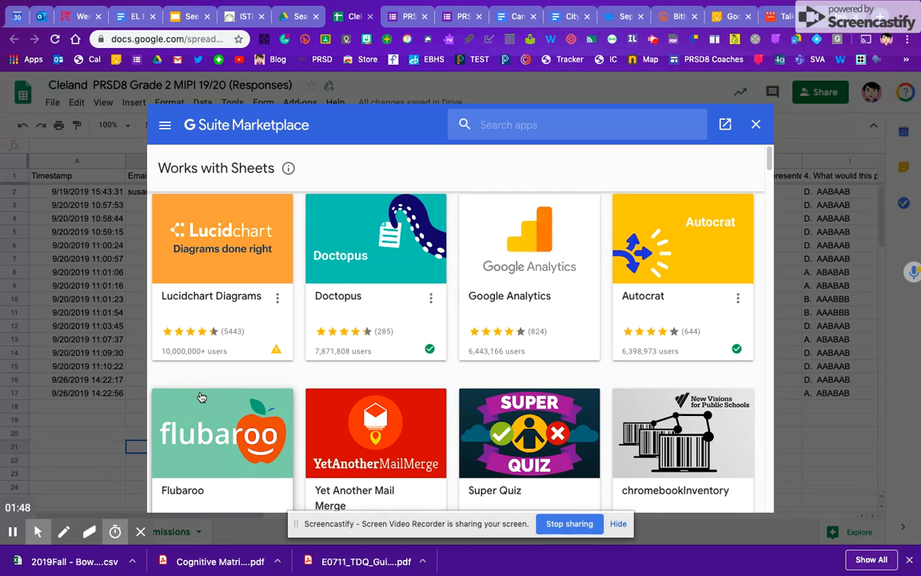
{"action": "left_click", "coordinate": [206, 450]}
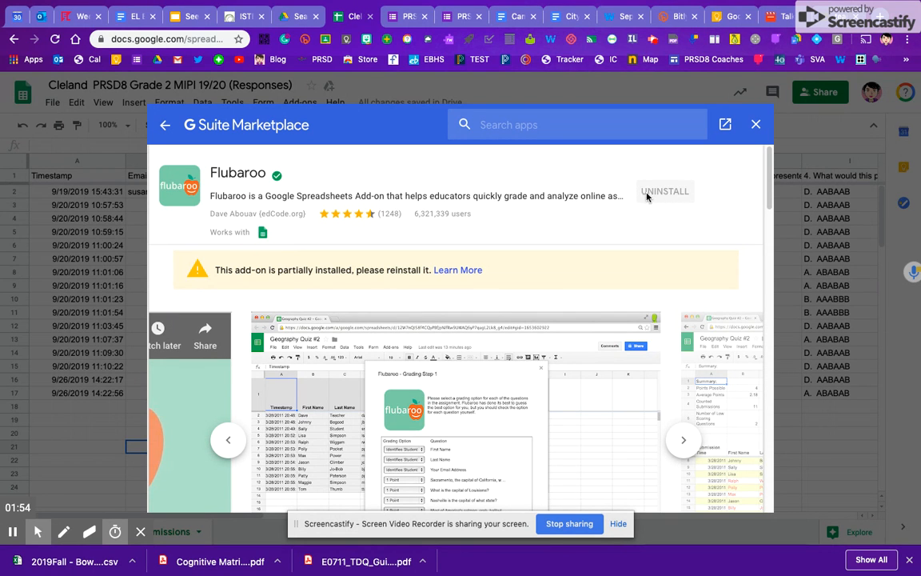
{"action": "left_click", "coordinate": [757, 126]}
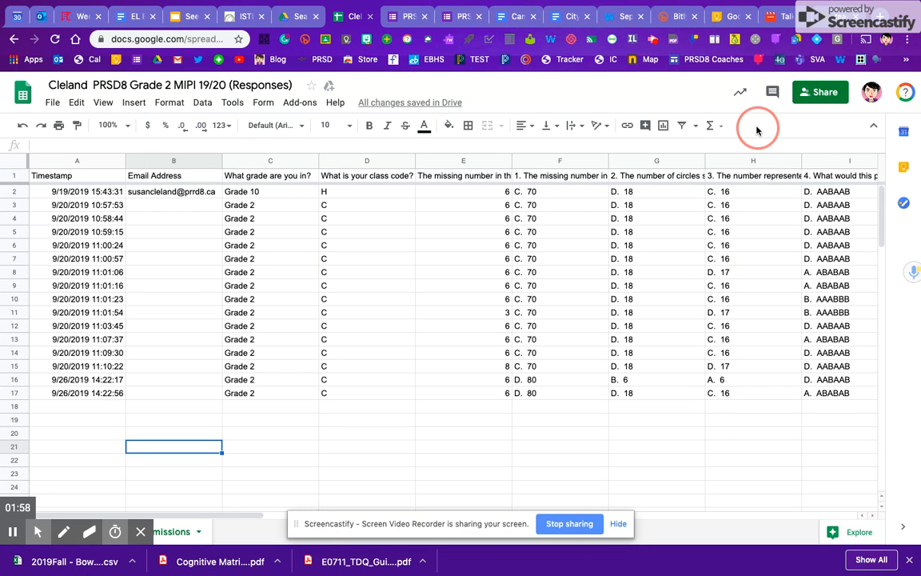
Step: Start Flubaroo's Grade Assignment and set the grading option for "What grade are you in?" to Identifies Student
{"action": "left_click", "coordinate": [299, 103]}
{"action": "mouse_move", "coordinate": [338, 238]}
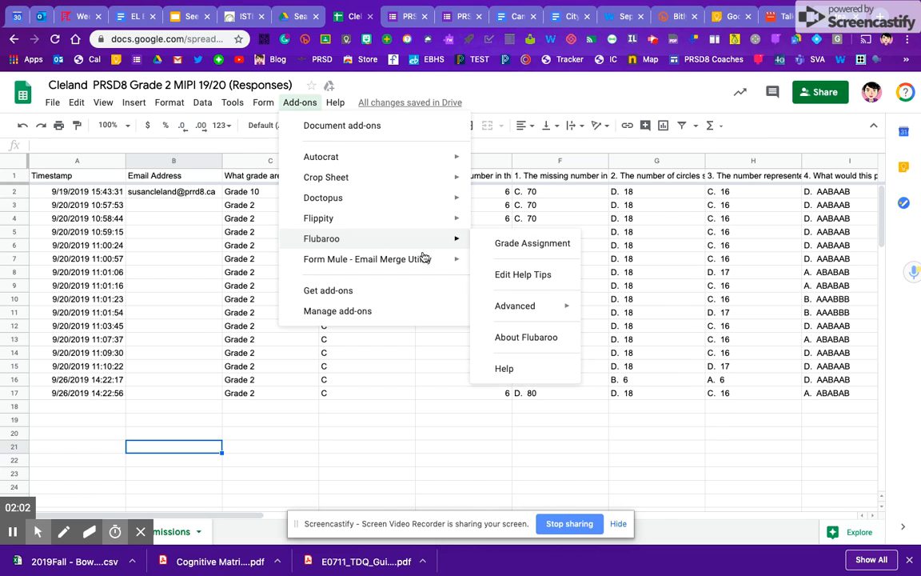
{"action": "left_click", "coordinate": [505, 250]}
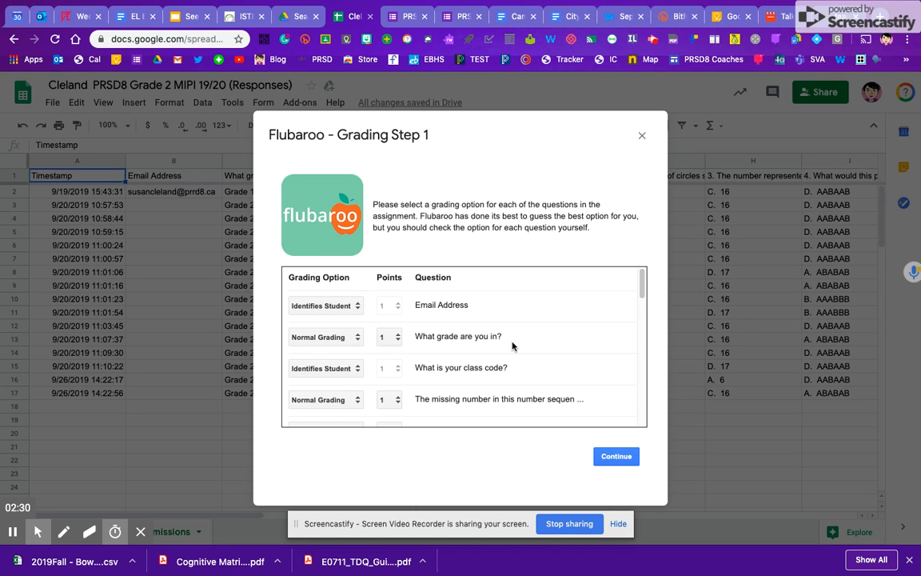
{"action": "left_click", "coordinate": [348, 340]}
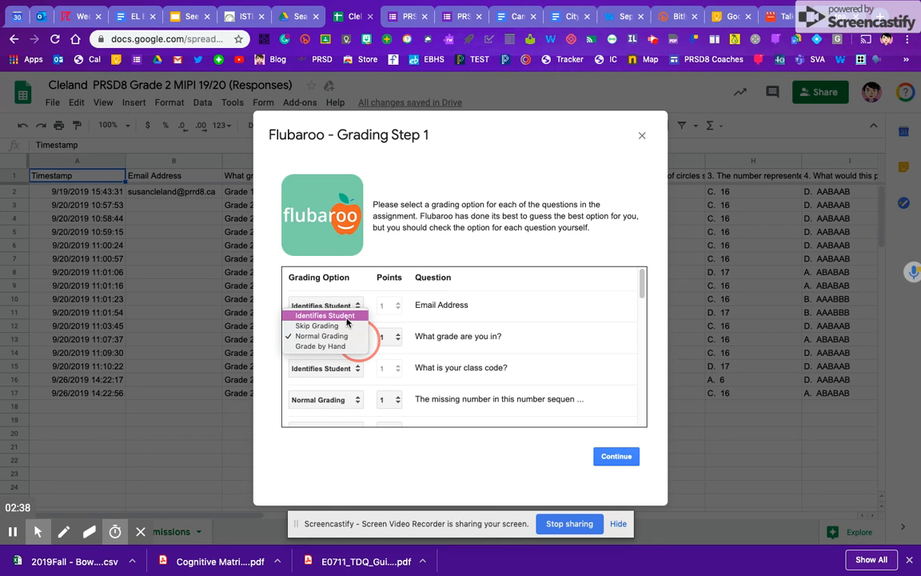
{"action": "left_click", "coordinate": [348, 319]}
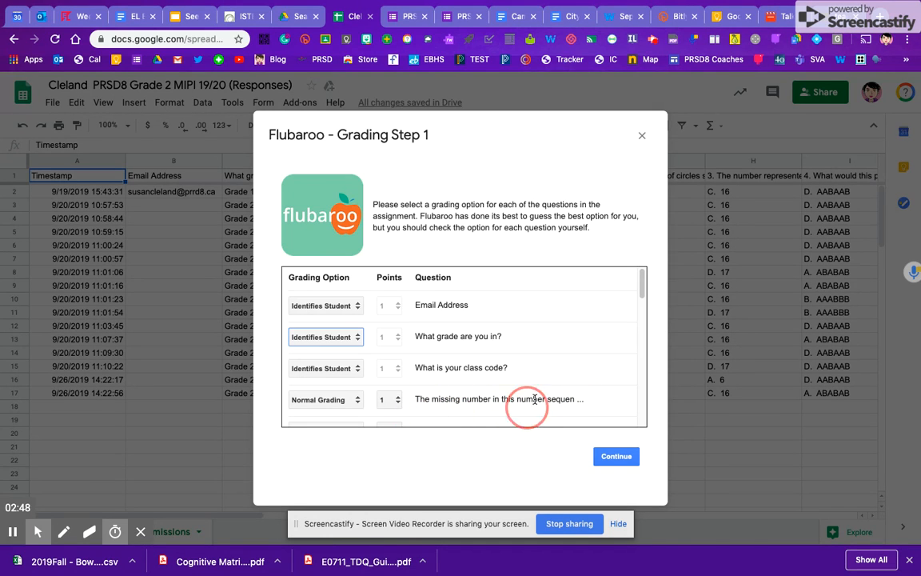
{"action": "left_click_drag", "start_coordinate": [638, 292], "coordinate": [641, 306]}
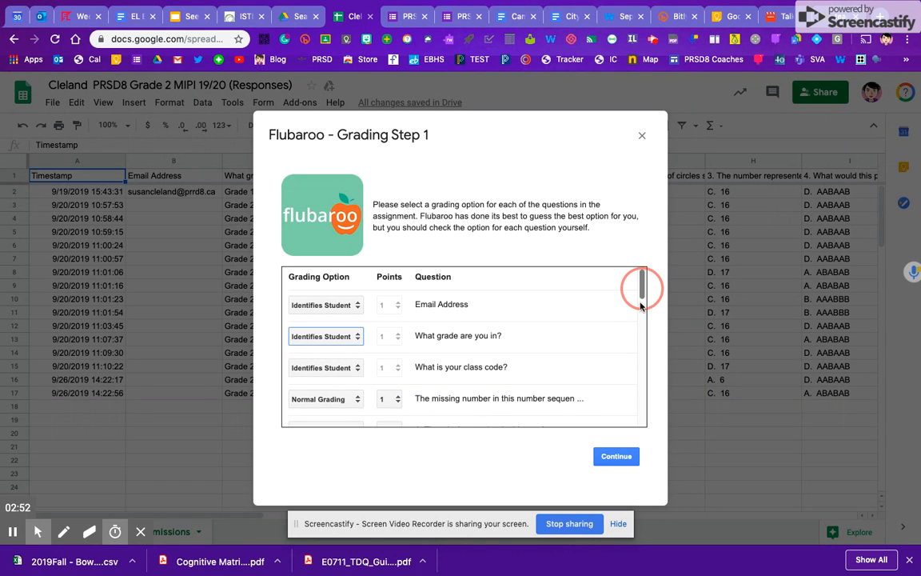
{"action": "mouse_move", "coordinate": [641, 297]}
{"action": "left_mouse_down"}
{"action": "mouse_move", "coordinate": [644, 409]}
{"action": "mouse_move", "coordinate": [638, 288]}
{"action": "left_mouse_up"}
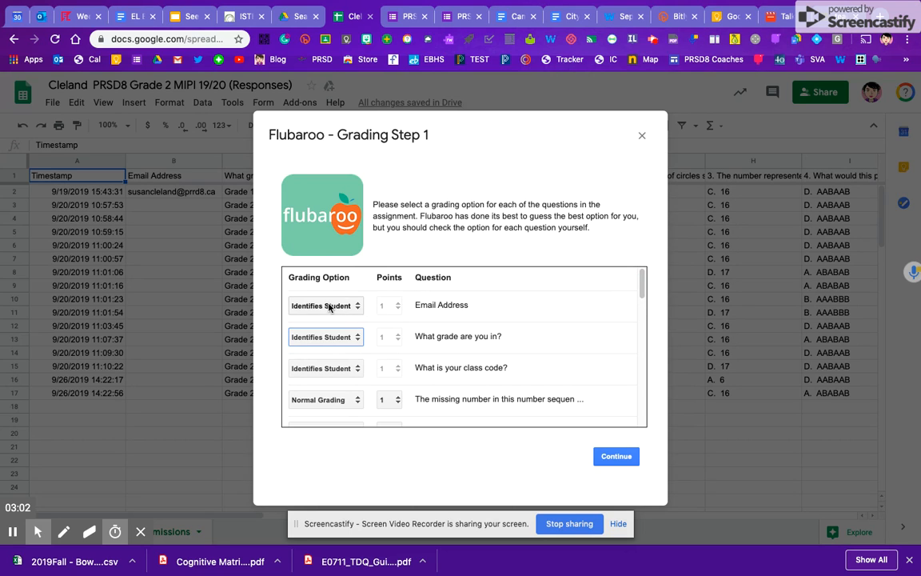
{"action": "left_click", "coordinate": [625, 457]}
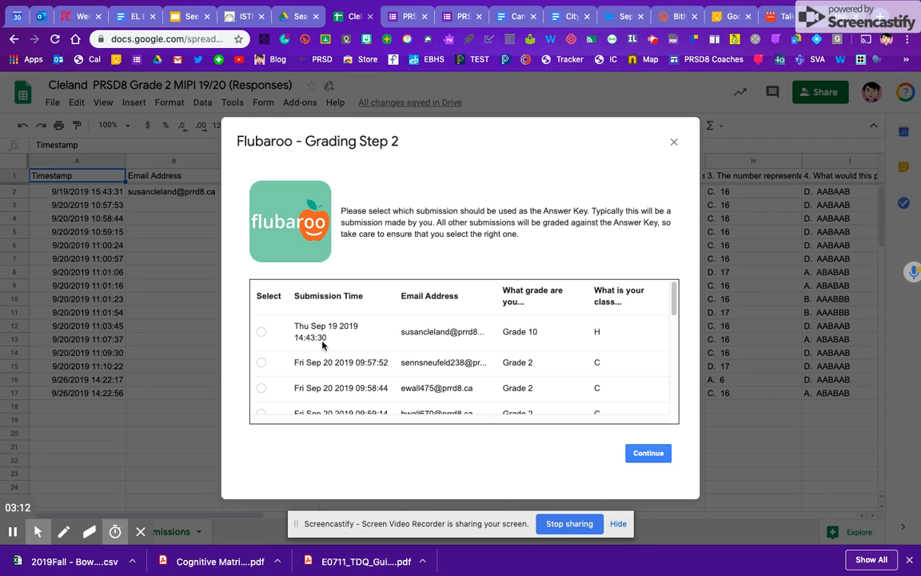
Step: Grade the assignment using the Thu Sep 19 2019 14:43:30 submission as the answer key, and dismiss the completion notice
{"action": "left_click", "coordinate": [261, 332]}
{"action": "left_click", "coordinate": [654, 459]}
{"action": "left_click", "coordinate": [653, 458]}
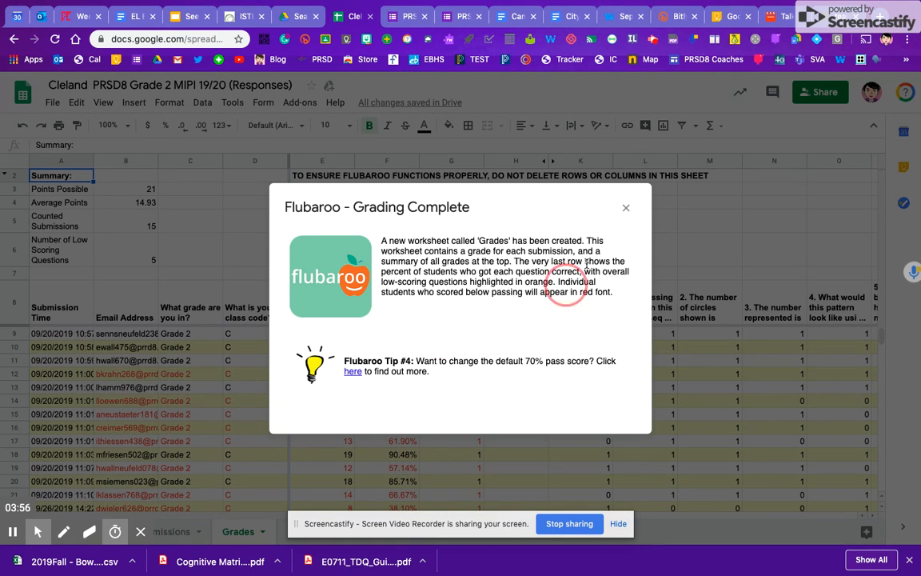
{"action": "left_click", "coordinate": [628, 209]}
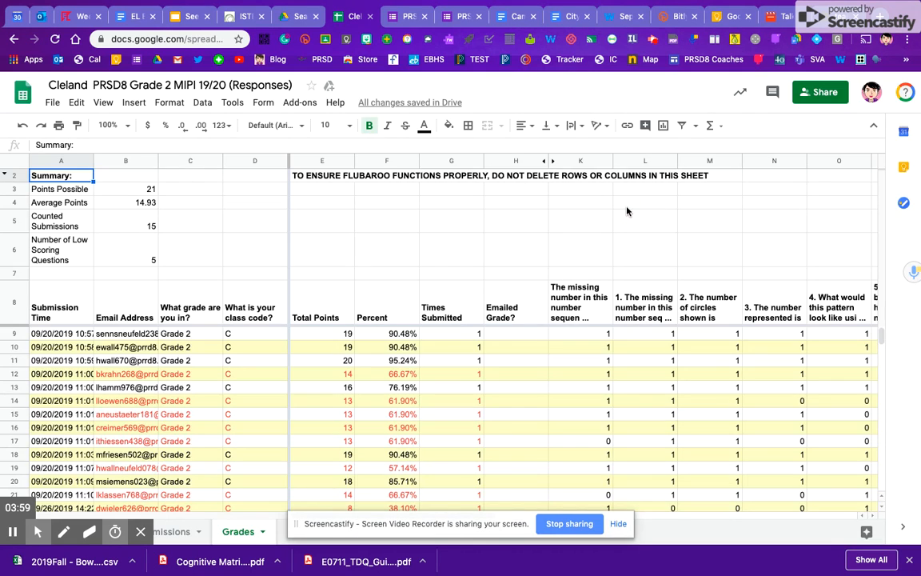
Step: Compare the submissions sheet with the Grades sheet and review each student's total points, percent and per-question marks
{"action": "left_click", "coordinate": [171, 533]}
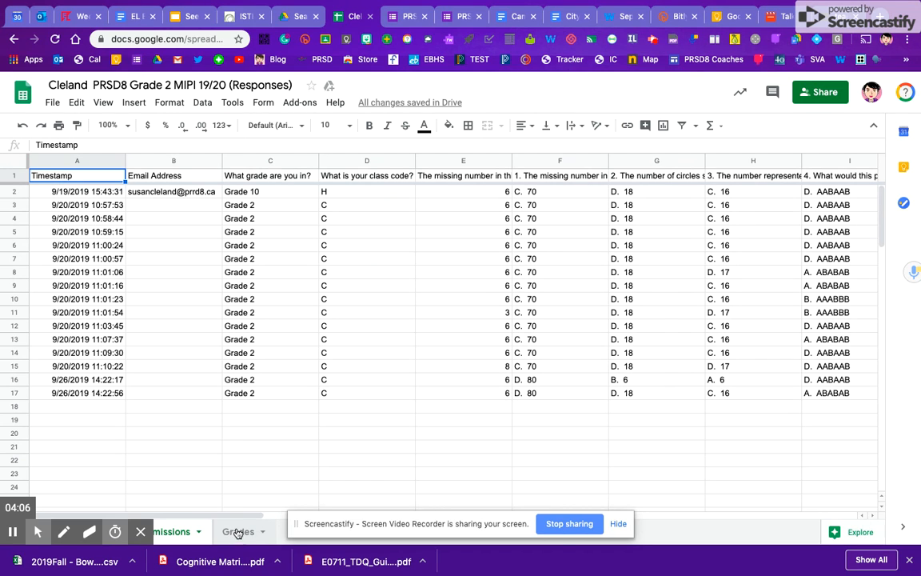
{"action": "left_click", "coordinate": [240, 533]}
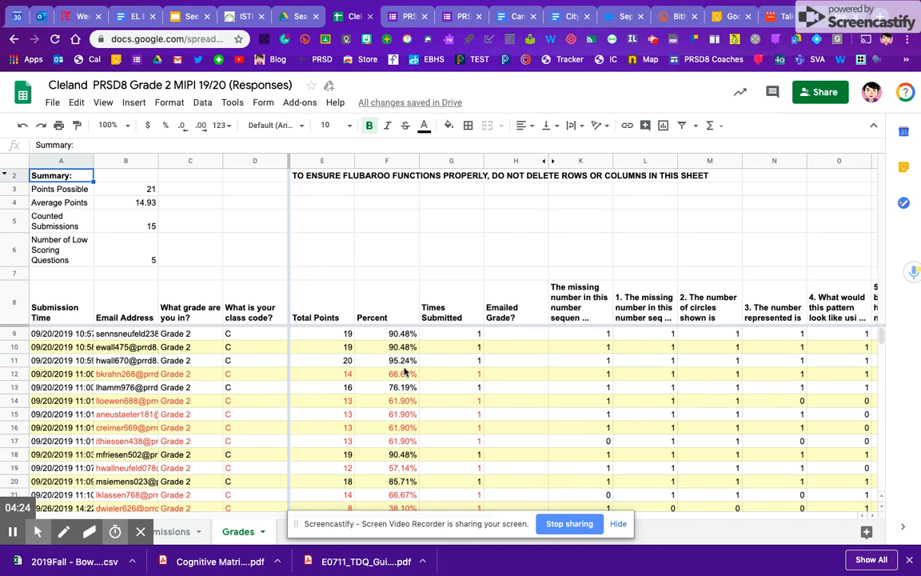
{"action": "scroll", "coordinate": [406, 372], "scroll_direction": "down", "scroll_amount": 1}
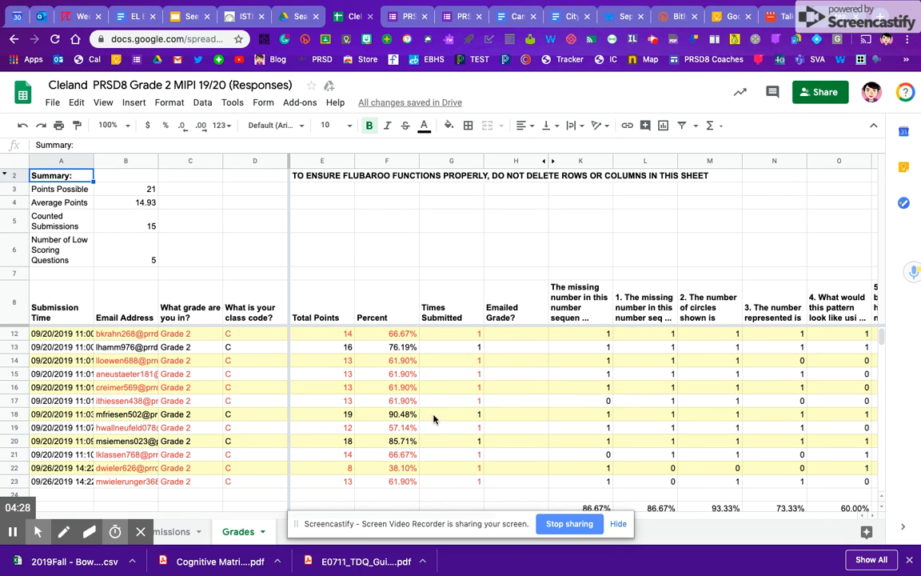
{"action": "scroll", "coordinate": [409, 434], "scroll_direction": "down", "scroll_amount": 1}
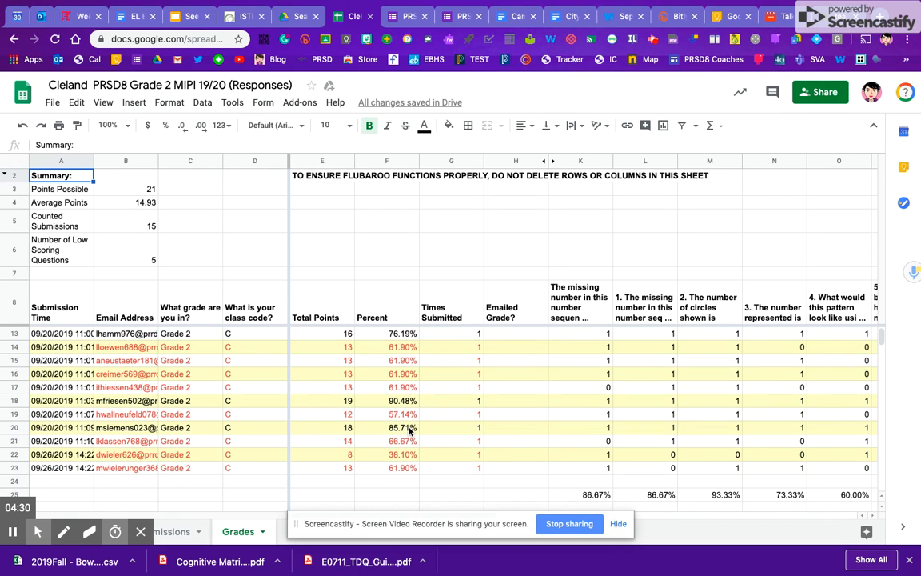
{"action": "scroll", "coordinate": [409, 429], "scroll_direction": "up", "scroll_amount": 4}
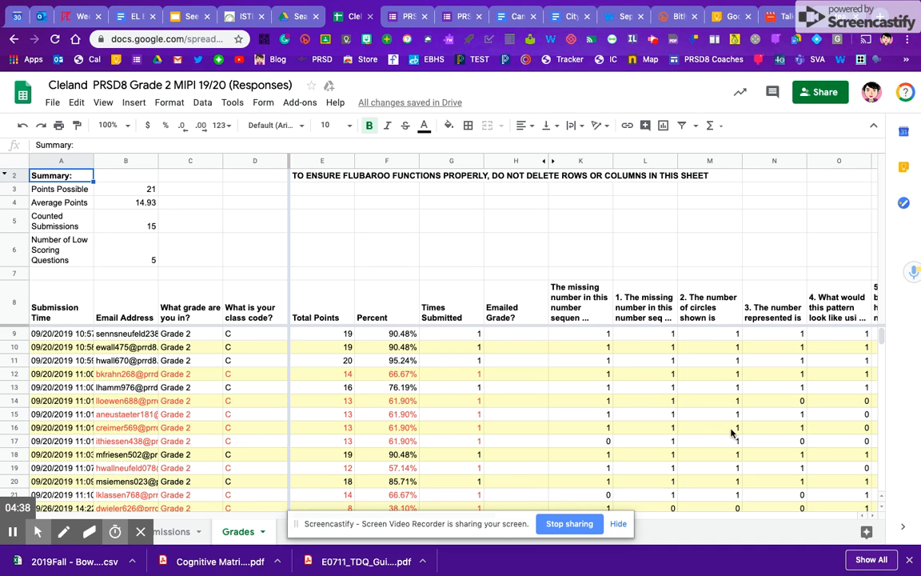
{"action": "left_click_drag", "start_coordinate": [708, 429], "coordinate": [590, 430]}
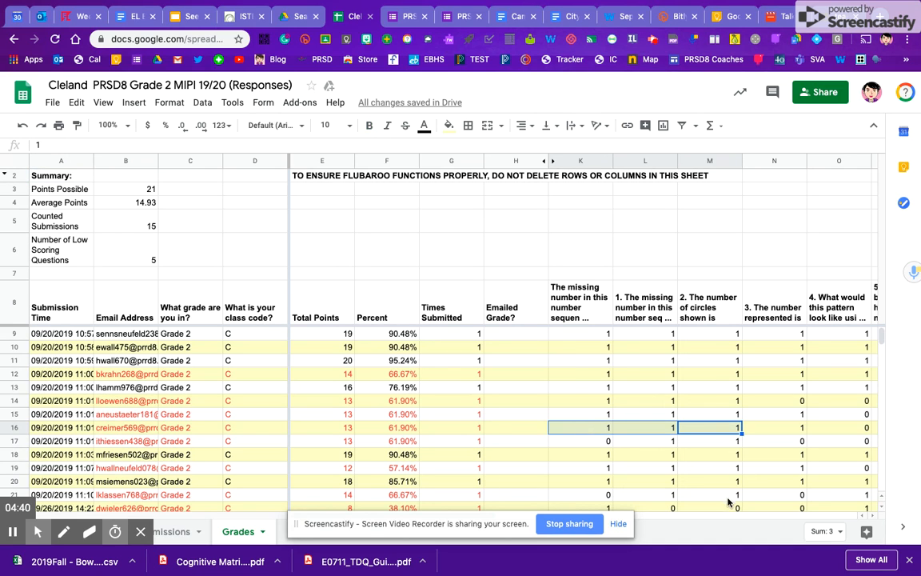
Step: Examine the orange low-scoring questions, the percent-correct row beneath the marks, and the counted submissions in the summary
{"action": "scroll", "coordinate": [740, 523], "scroll_direction": "right", "scroll_amount": 10}
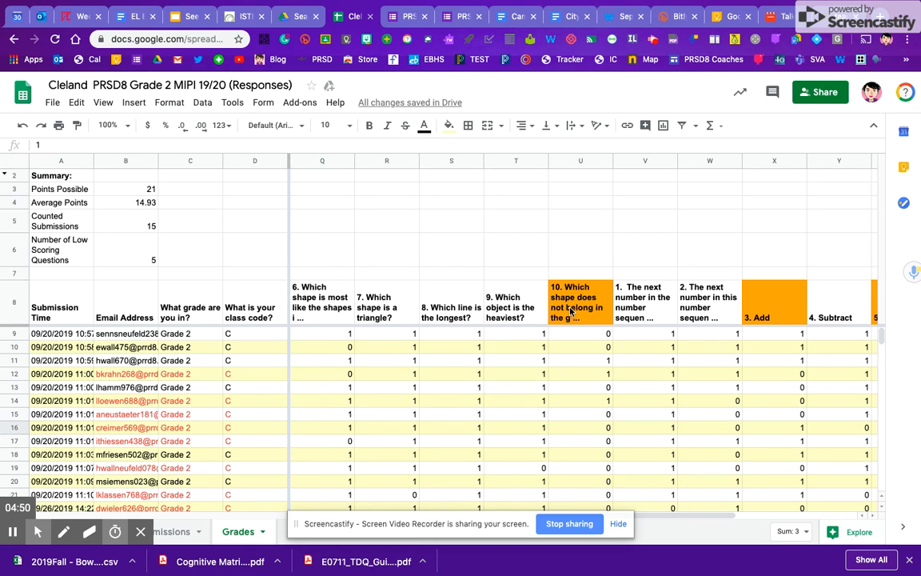
{"action": "left_click", "coordinate": [765, 316]}
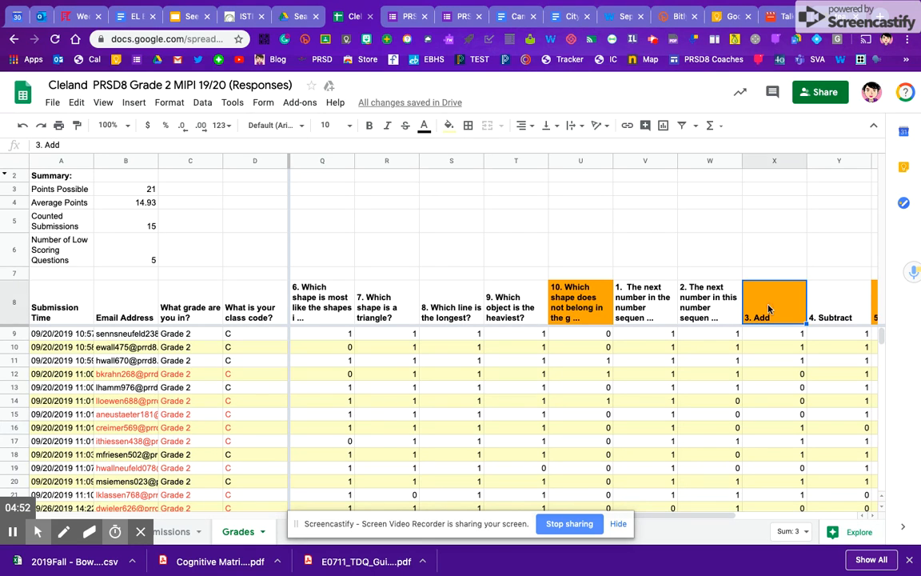
{"action": "left_click_drag", "start_coordinate": [724, 515], "coordinate": [817, 519]}
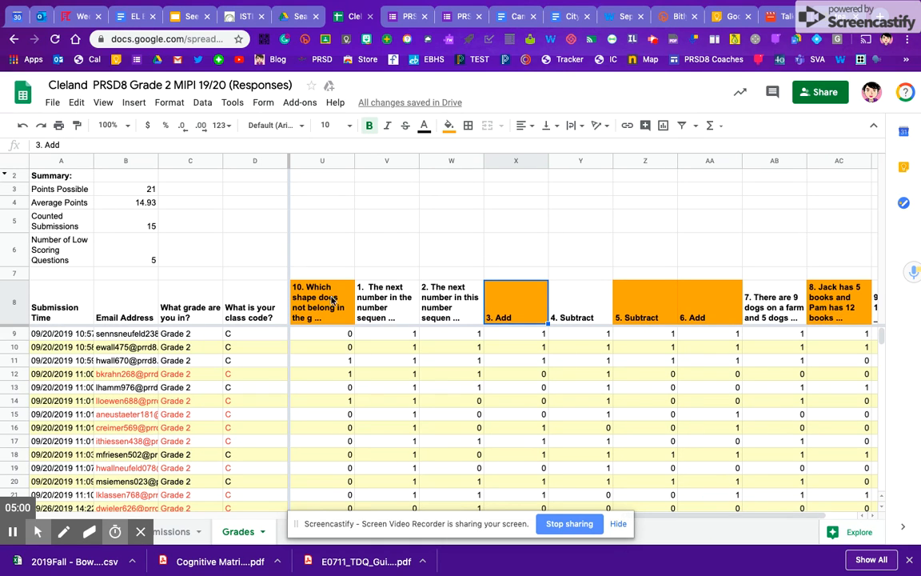
{"action": "left_click_drag", "start_coordinate": [704, 518], "coordinate": [710, 517]}
{"action": "scroll", "coordinate": [716, 453], "scroll_direction": "down", "scroll_amount": 3}
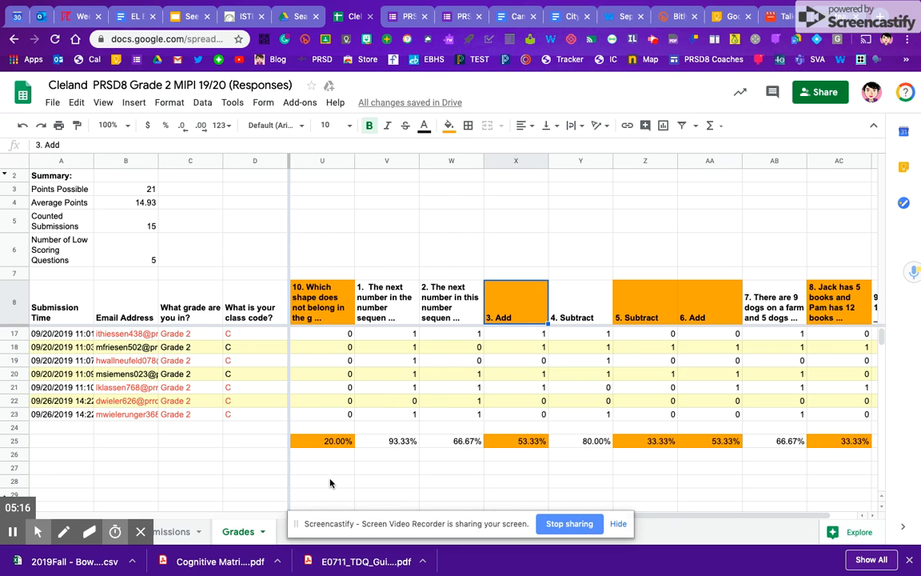
{"action": "left_click_drag", "start_coordinate": [676, 517], "coordinate": [652, 521]}
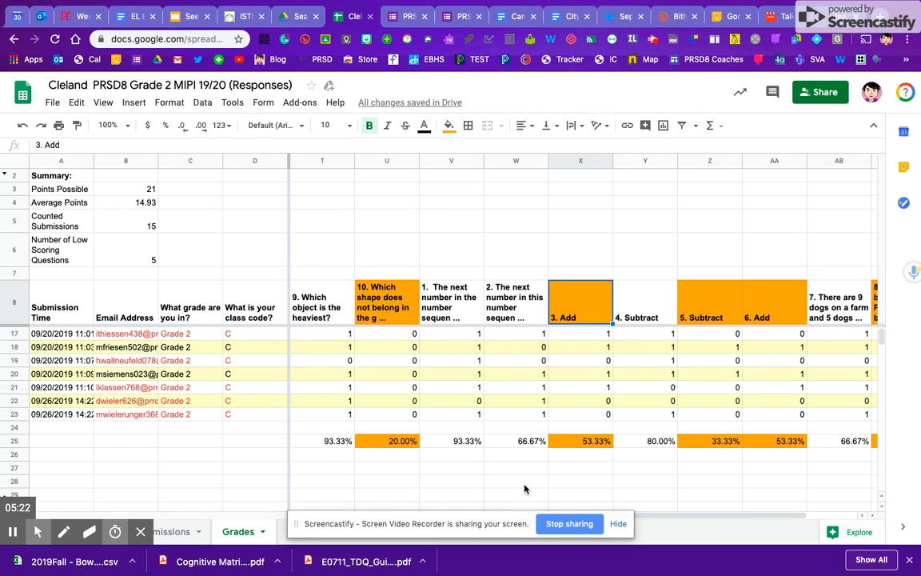
{"action": "scroll", "coordinate": [524, 489], "scroll_direction": "right", "scroll_amount": 3}
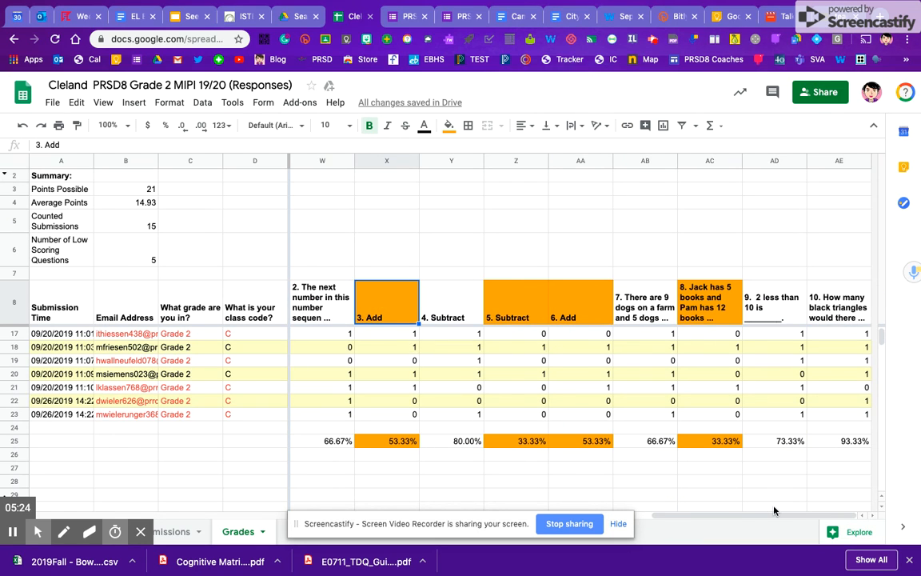
{"action": "scroll", "coordinate": [255, 279], "scroll_direction": "up", "scroll_amount": 2}
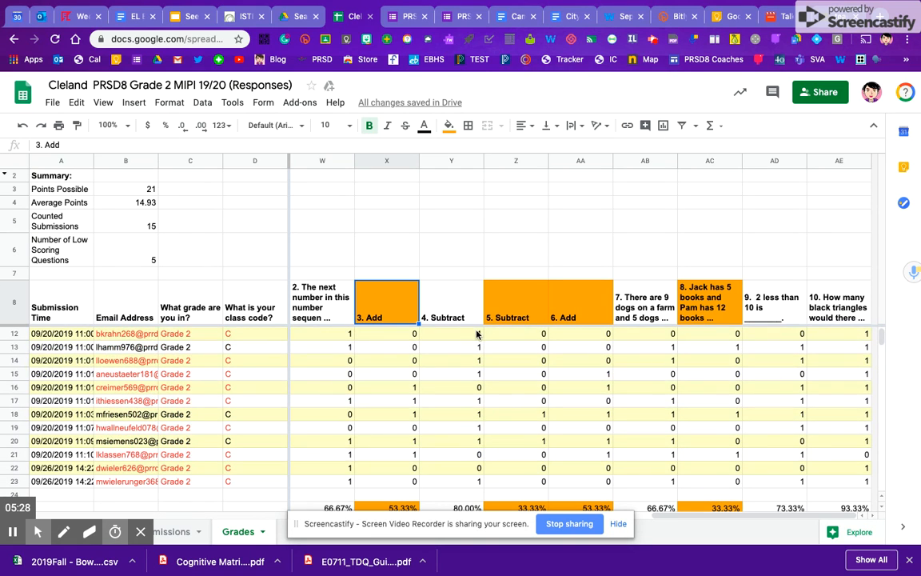
{"action": "scroll", "coordinate": [472, 339], "scroll_direction": "up", "scroll_amount": 1}
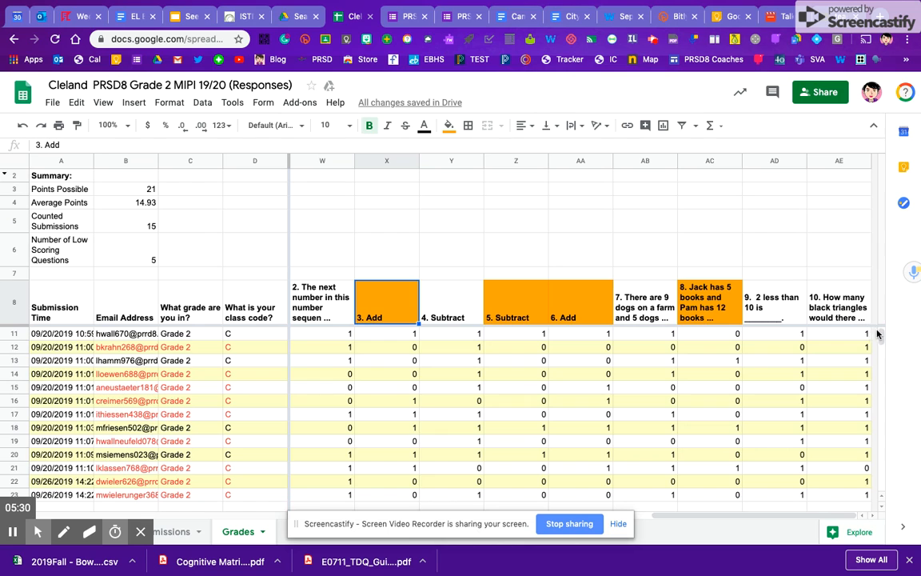
{"action": "left_click_drag", "start_coordinate": [881, 335], "coordinate": [881, 330]}
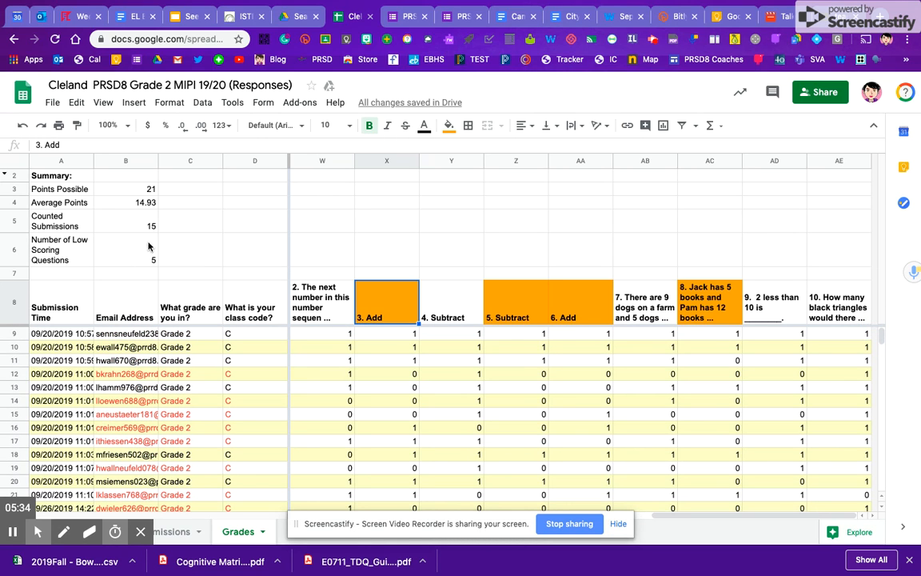
{"action": "left_click", "coordinate": [125, 226]}
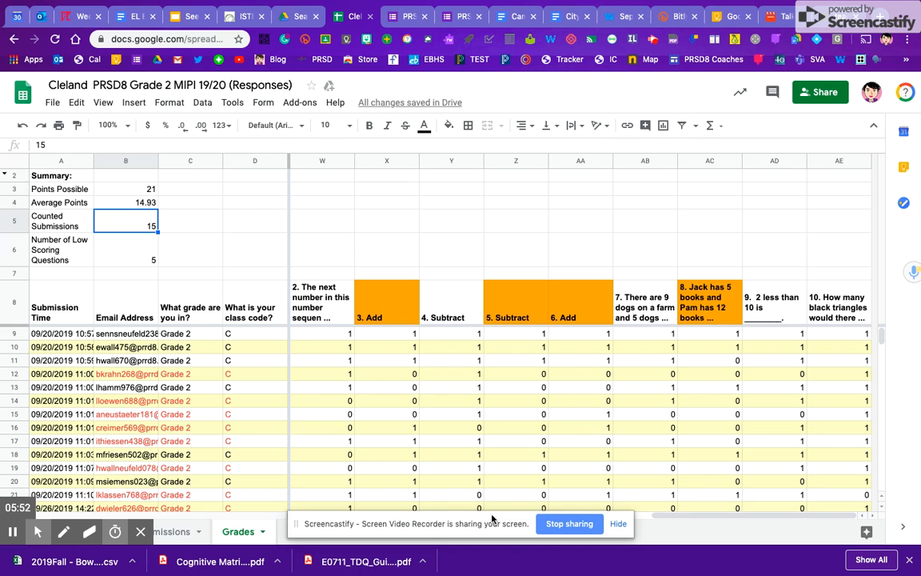
Step: Review who has access to the spreadsheet in the advanced sharing settings, and close them
{"action": "mouse_move", "coordinate": [15, 533]}
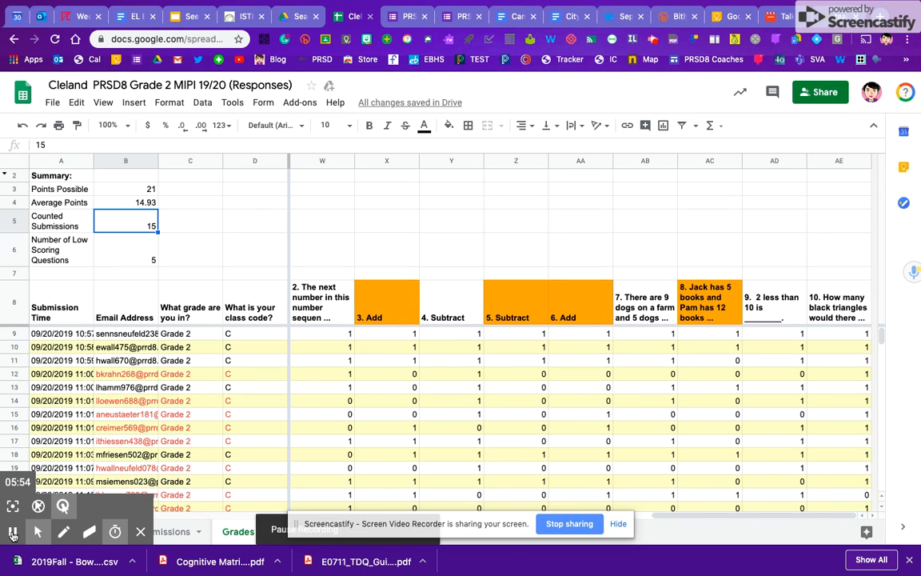
{"action": "left_click", "coordinate": [820, 93]}
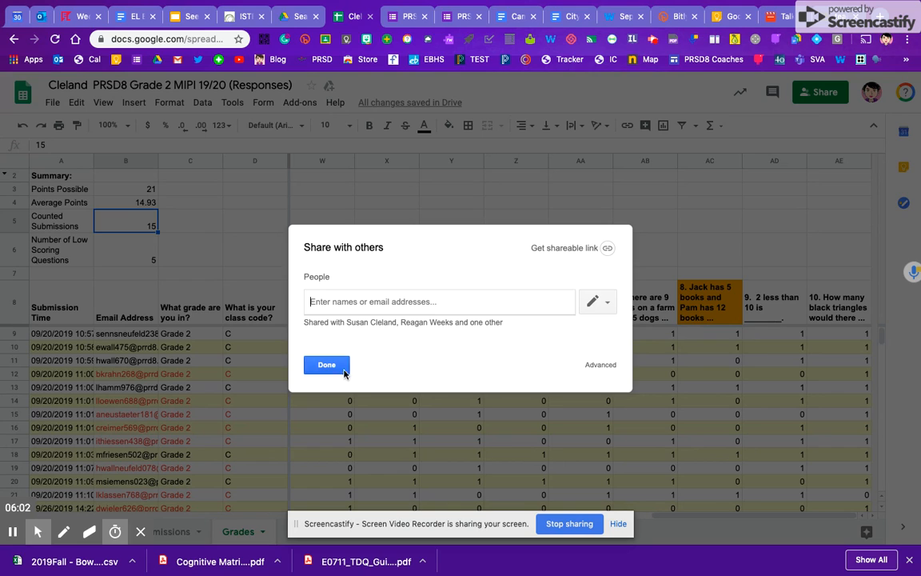
{"action": "left_click", "coordinate": [593, 367]}
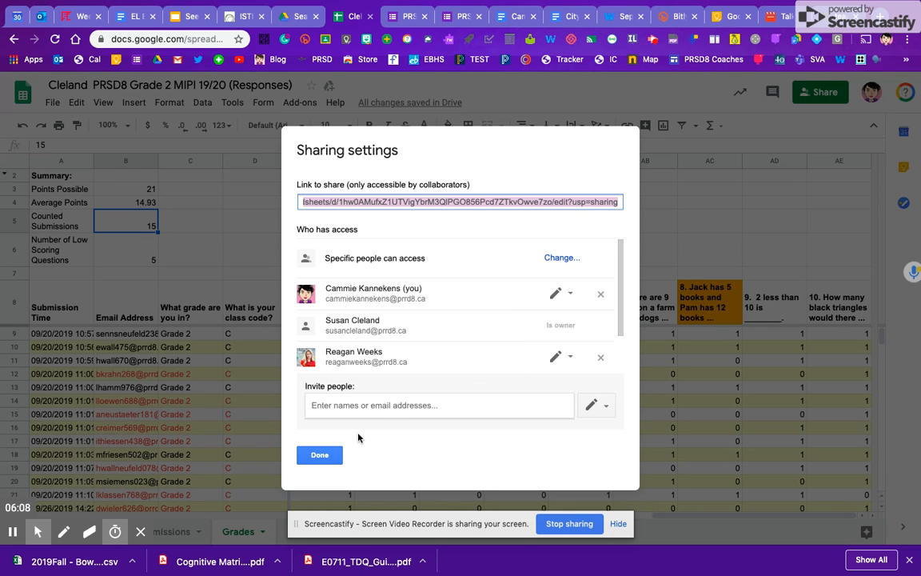
{"action": "left_click", "coordinate": [619, 314]}
{"action": "mouse_move", "coordinate": [620, 314]}
{"action": "left_mouse_down"}
{"action": "mouse_move", "coordinate": [620, 334]}
{"action": "mouse_move", "coordinate": [620, 312]}
{"action": "left_mouse_up"}
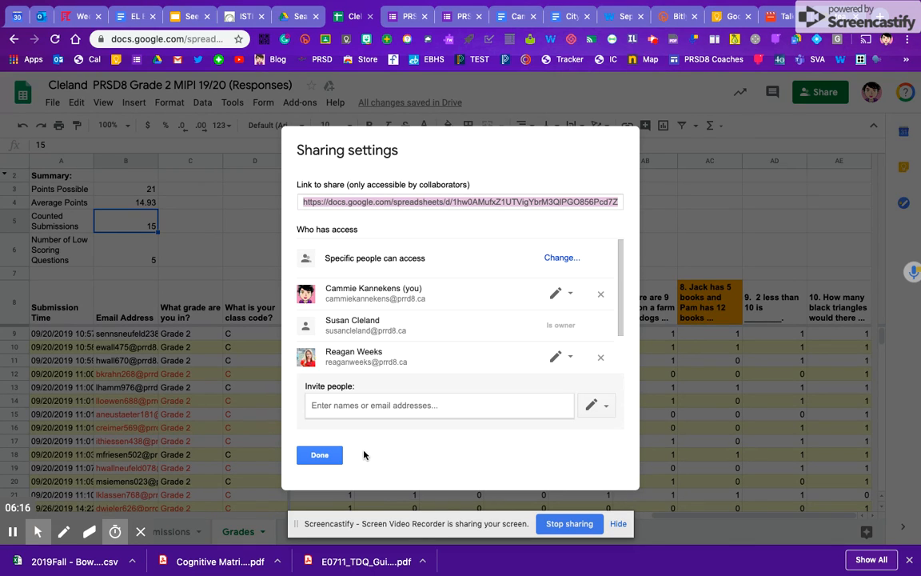
{"action": "left_click", "coordinate": [320, 456]}
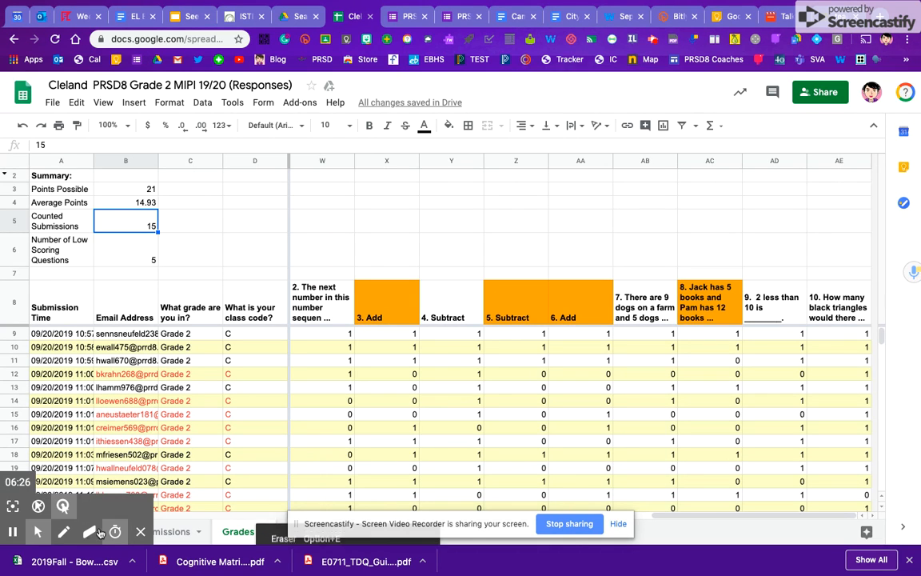